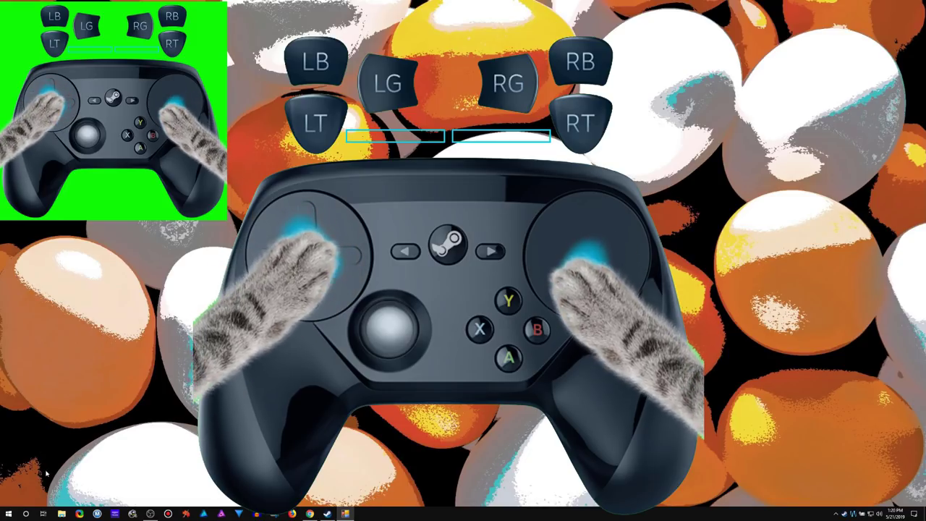
Apply an Outline theme variant with the gyro symbol to the VSCView overlay
right_click(215, 56)
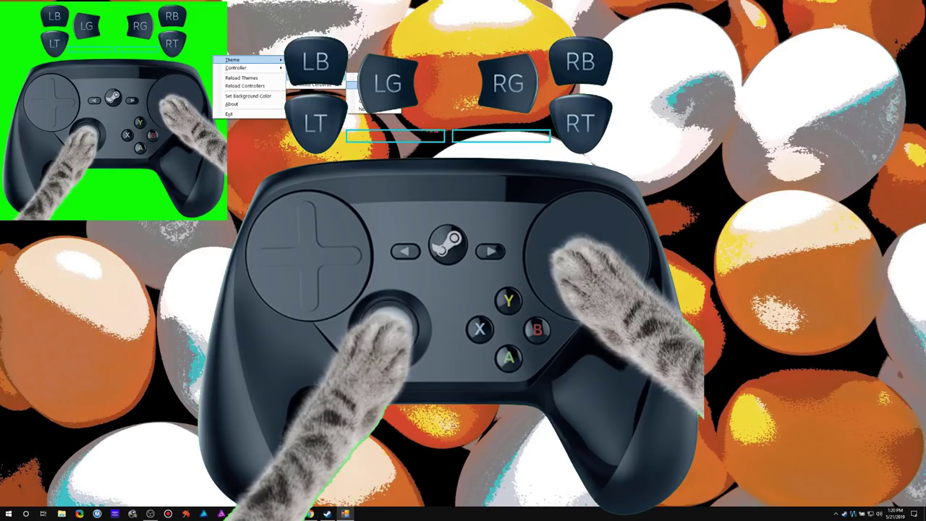
click(371, 94)
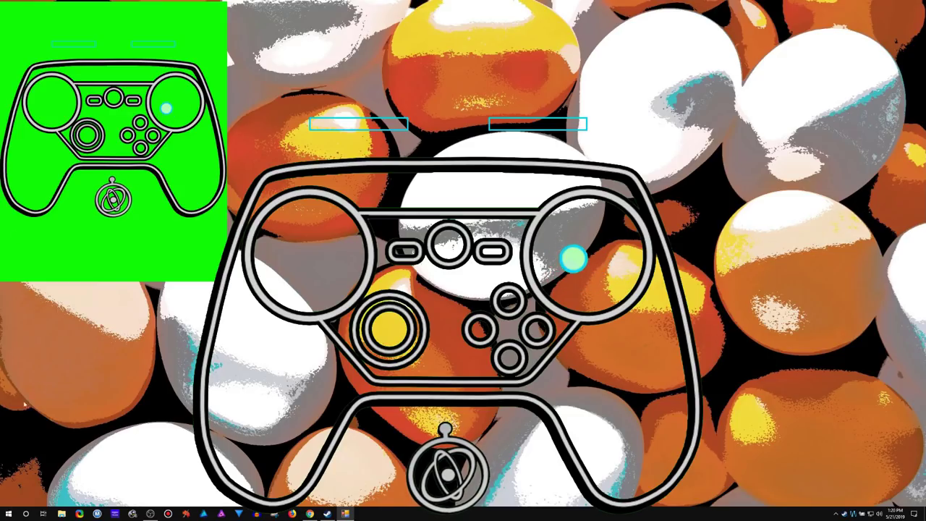
Apply the Default theme's All (Compact) variant to the VSCView overlay
right_click(216, 247)
mouse_move(260, 250)
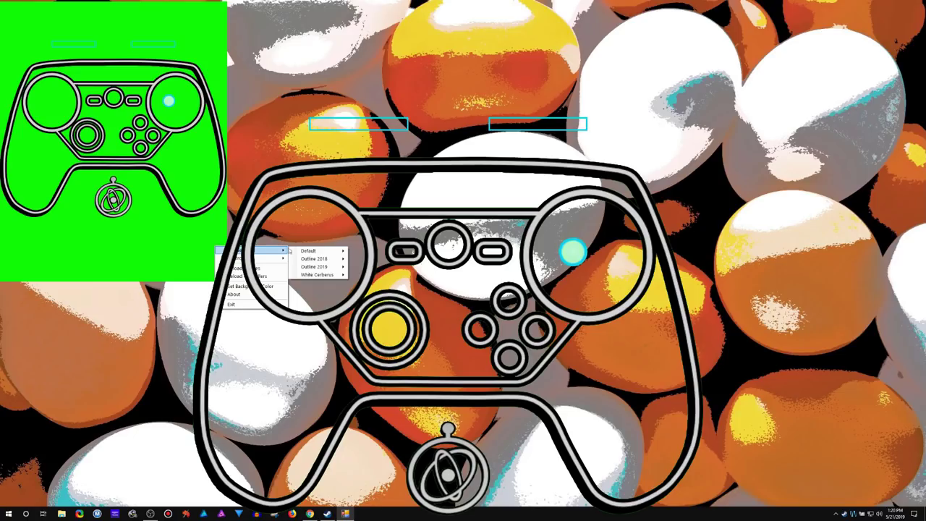
mouse_move(301, 250)
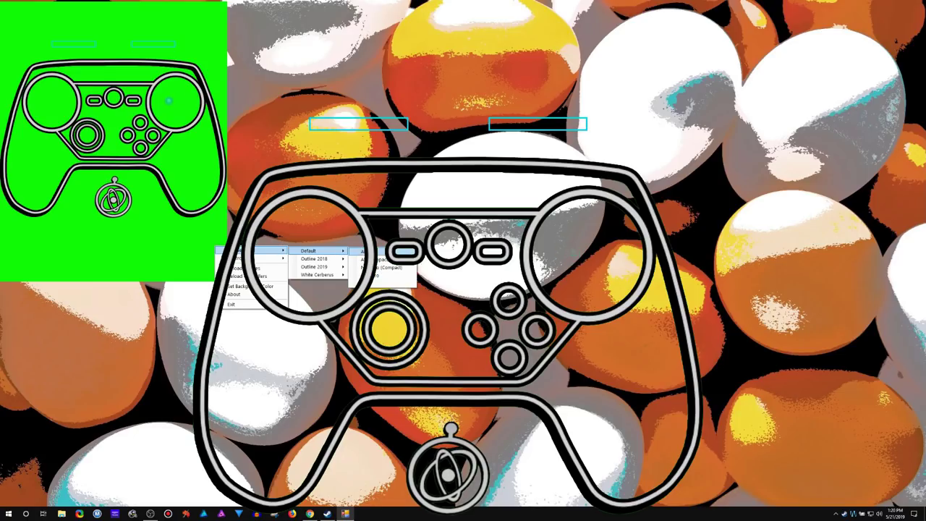
click(365, 251)
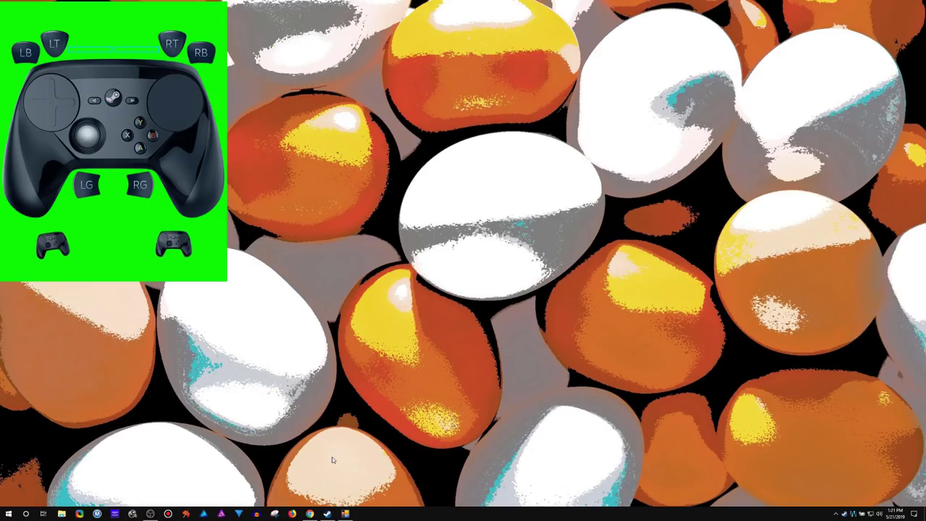
Bring up Chrome's VSCView 0.3.1.6 release page, enlarge the window and skim the notes
click(309, 513)
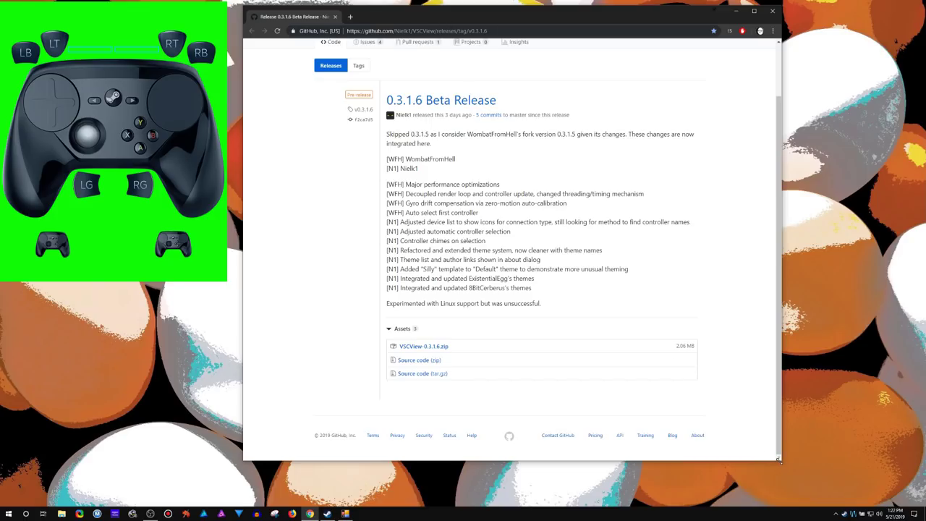
drag(780, 460, 791, 485)
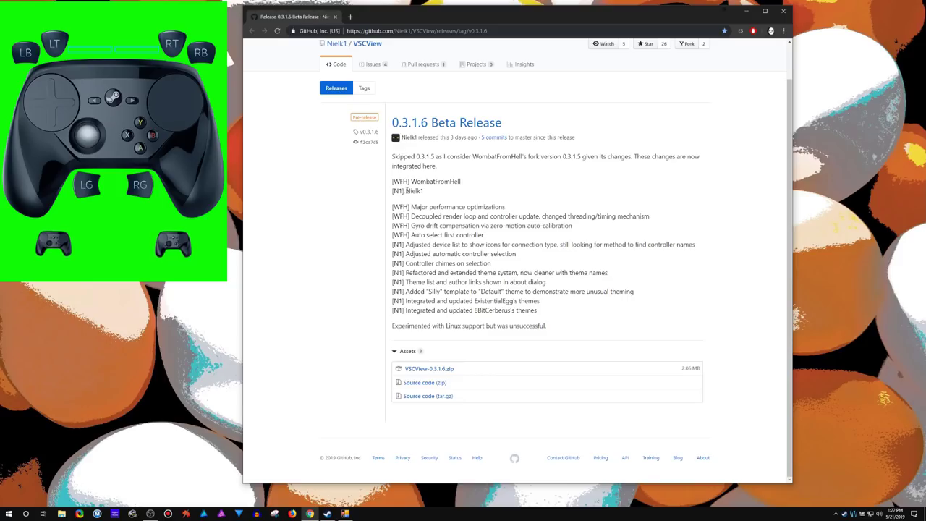
drag(406, 190, 427, 194)
click(428, 194)
Apply the Outline 2019 > Gyro Symbol theme to the overlay
right_click(169, 222)
mouse_move(183, 225)
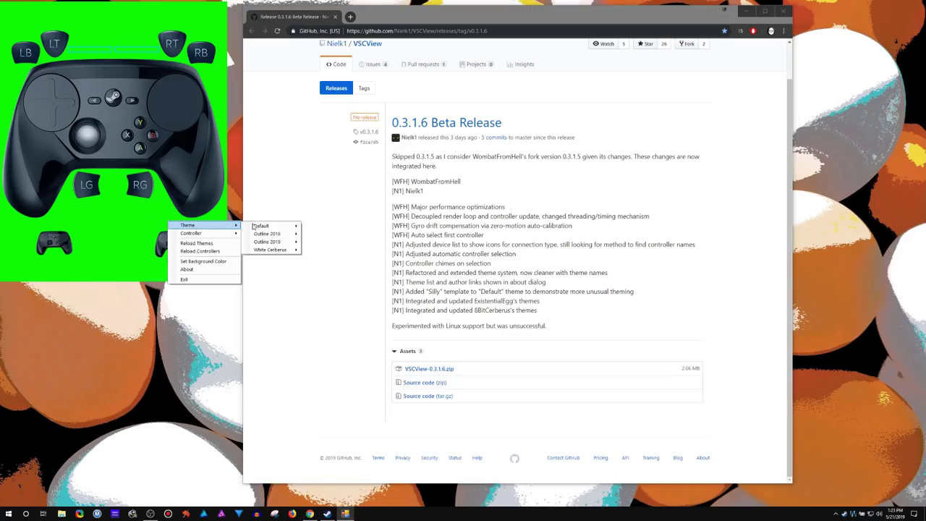
mouse_move(265, 242)
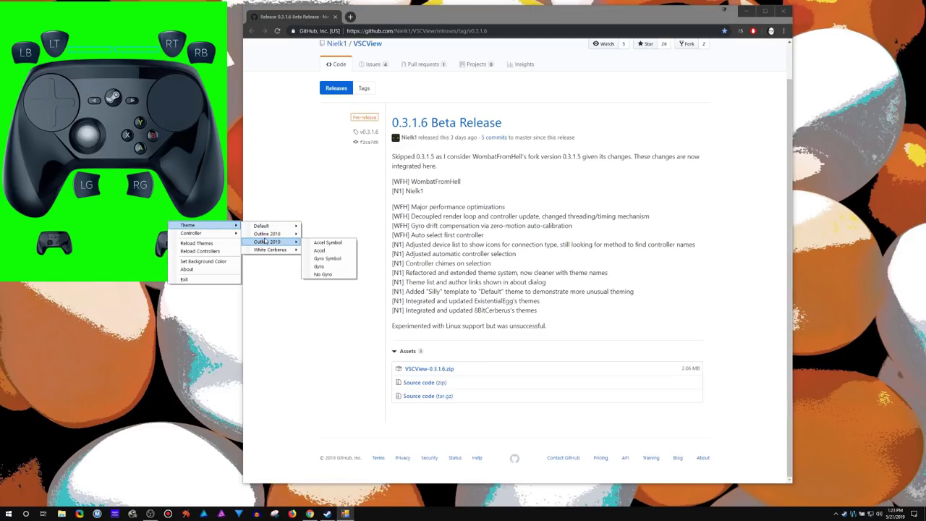
click(335, 259)
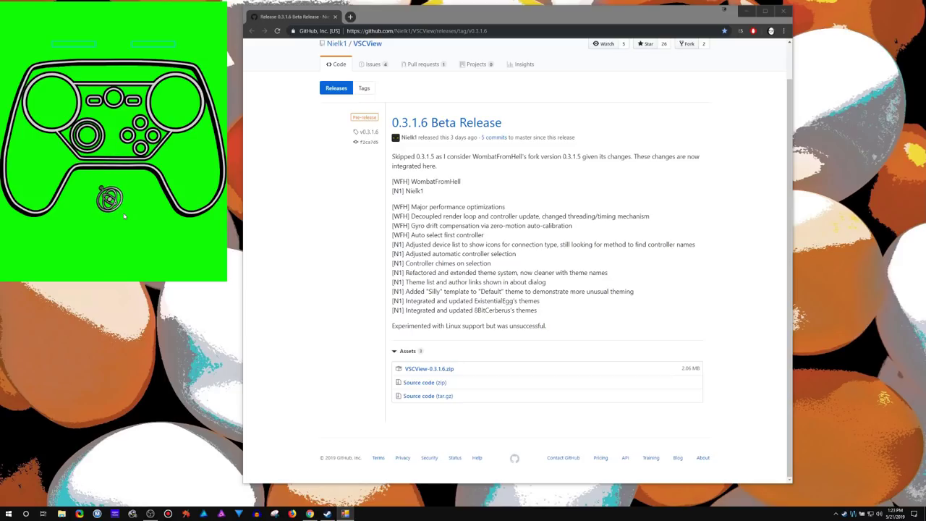
Revert the overlay to the Default theme's All (Compact) variant
right_click(171, 237)
mouse_move(184, 241)
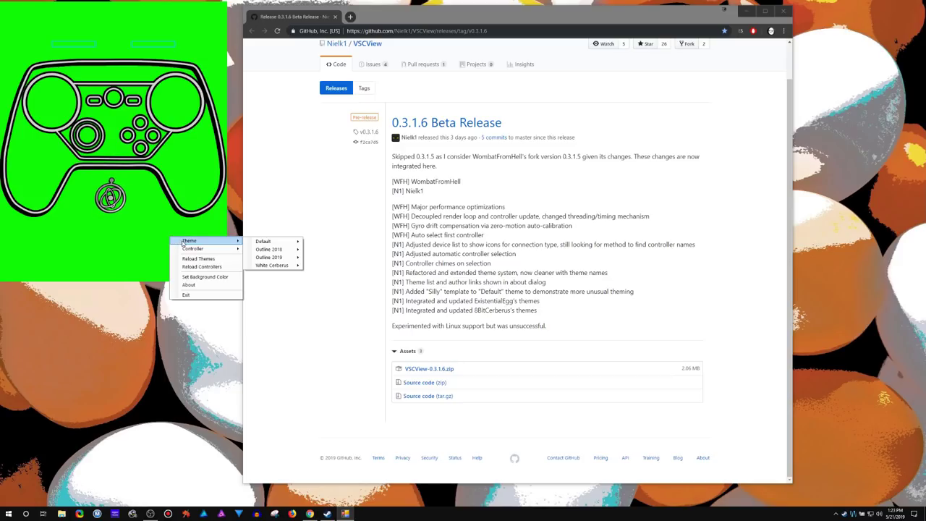
mouse_move(266, 243)
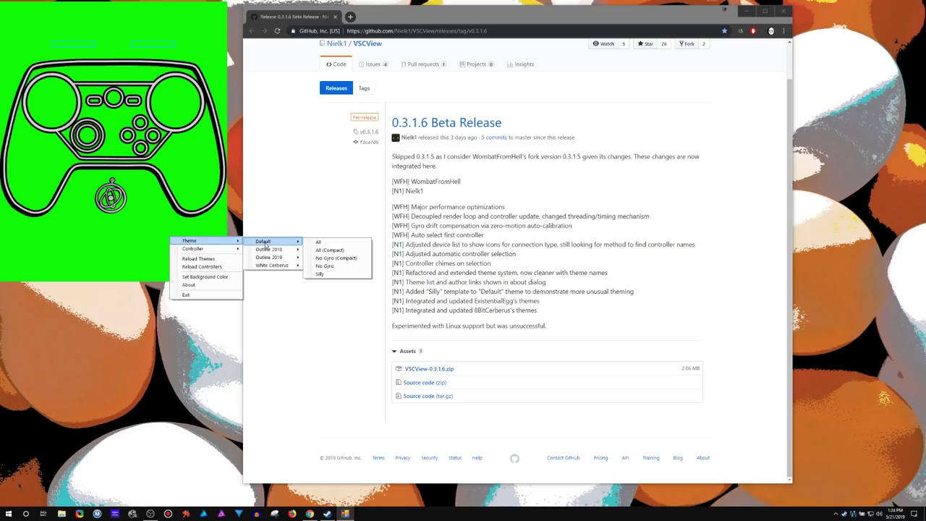
click(332, 251)
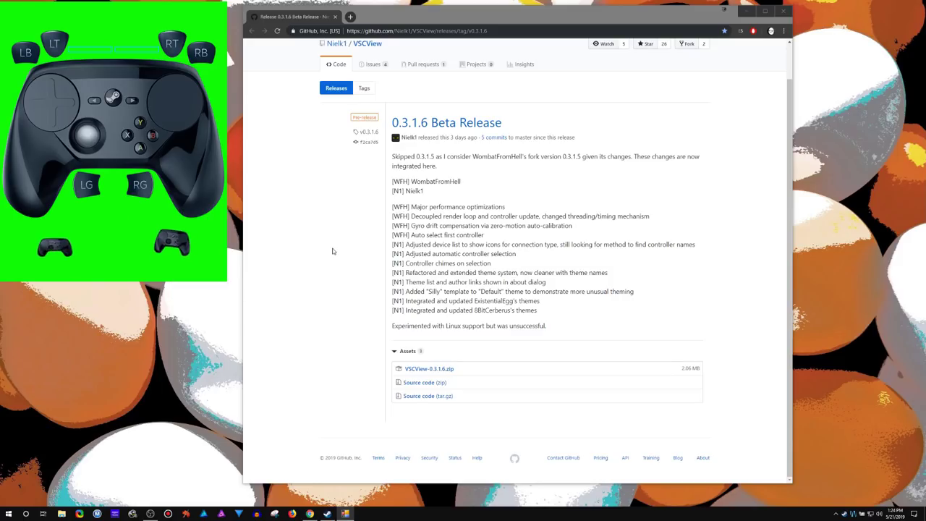
Reapply the Outline 2019 Gyro Symbol theme to the overlay
right_click(134, 244)
mouse_move(152, 246)
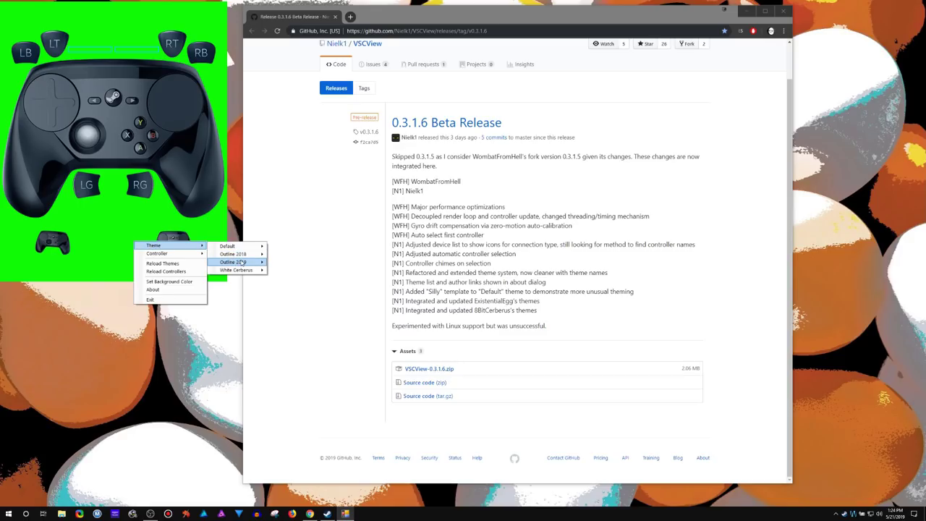
mouse_move(243, 262)
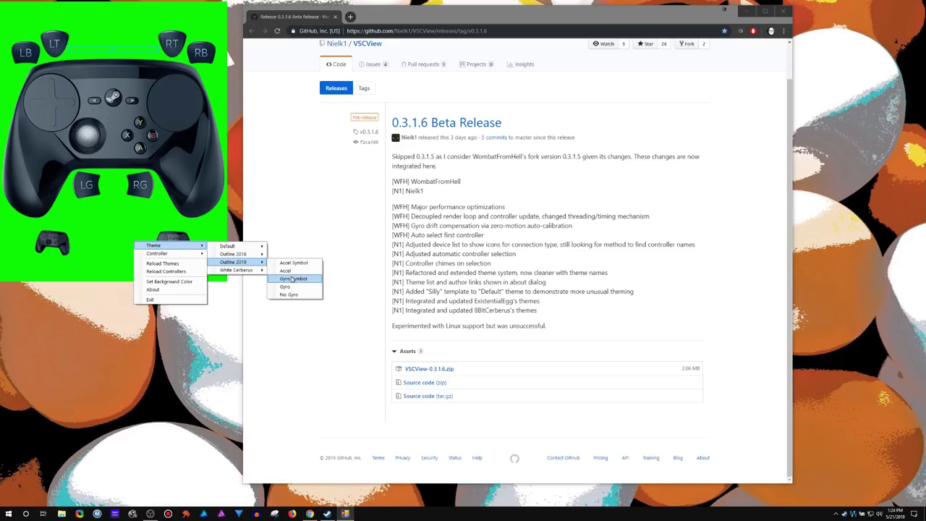
click(292, 278)
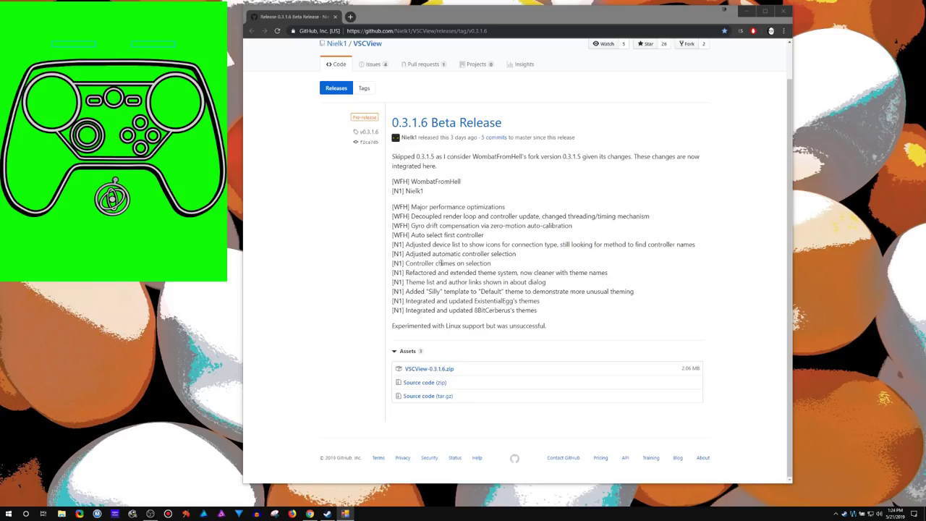
Try the Outline 2018 Gyro theme on the overlay
right_click(171, 248)
mouse_move(217, 250)
mouse_move(271, 258)
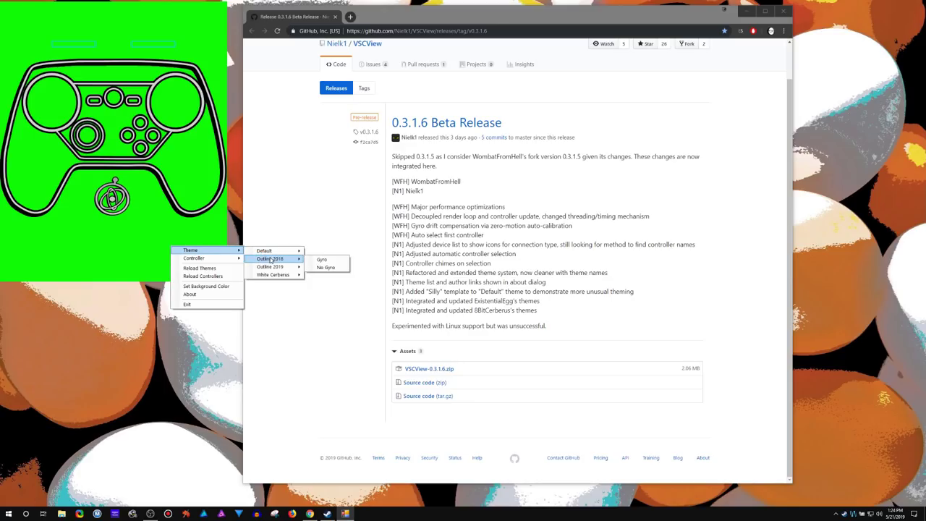
click(319, 260)
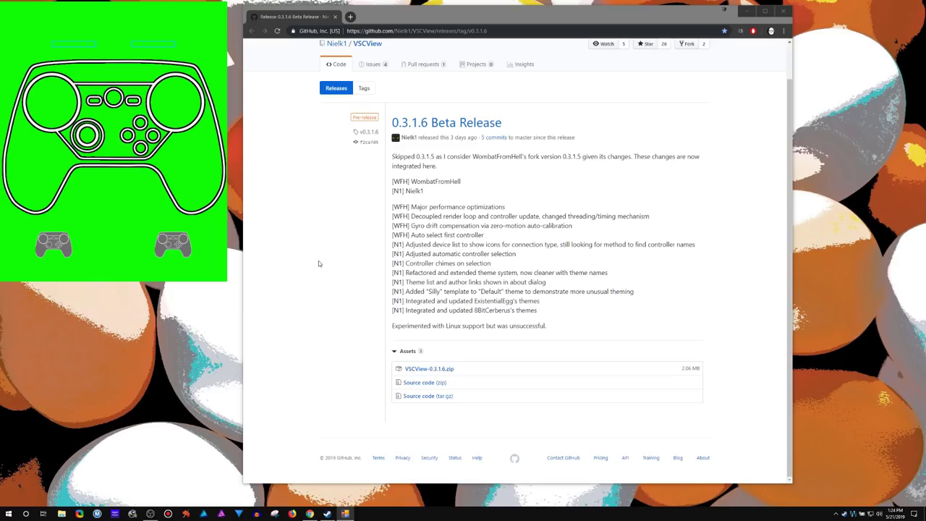
Switch the overlay to the Outline 2019 Gyro Symbol theme
right_click(202, 249)
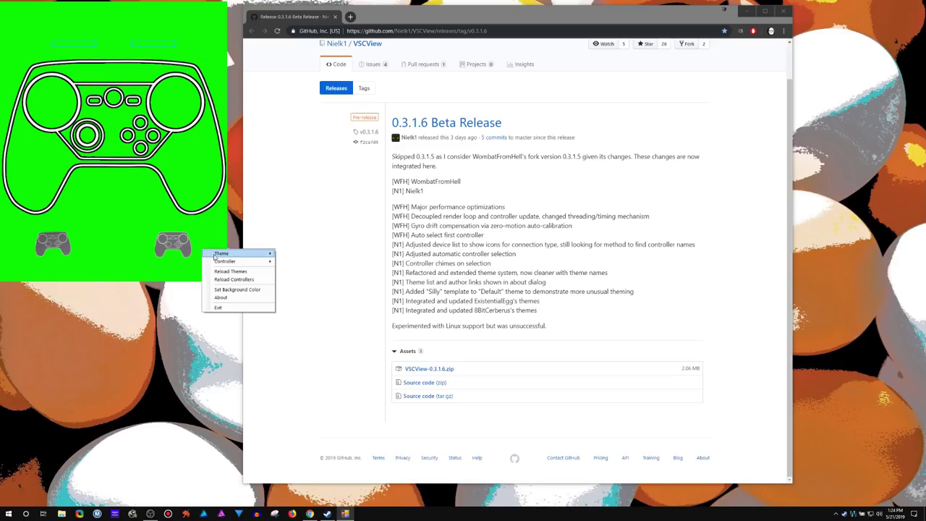
mouse_move(217, 254)
mouse_move(306, 271)
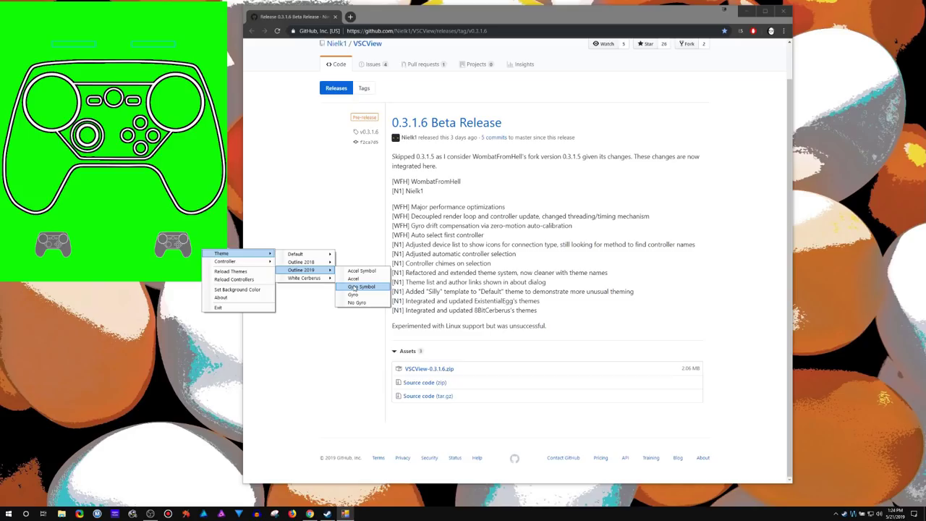
click(355, 287)
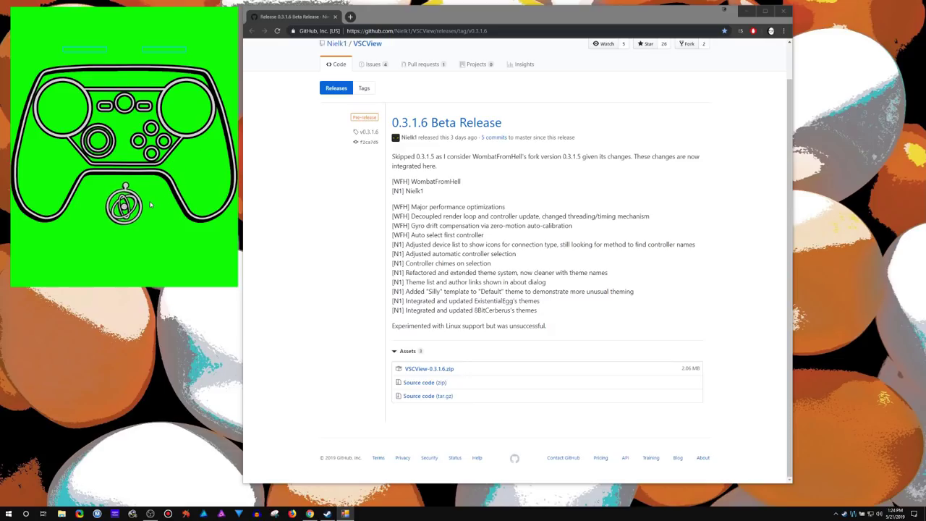
Apply the White Cerberus > All theme to the overlay
right_click(202, 261)
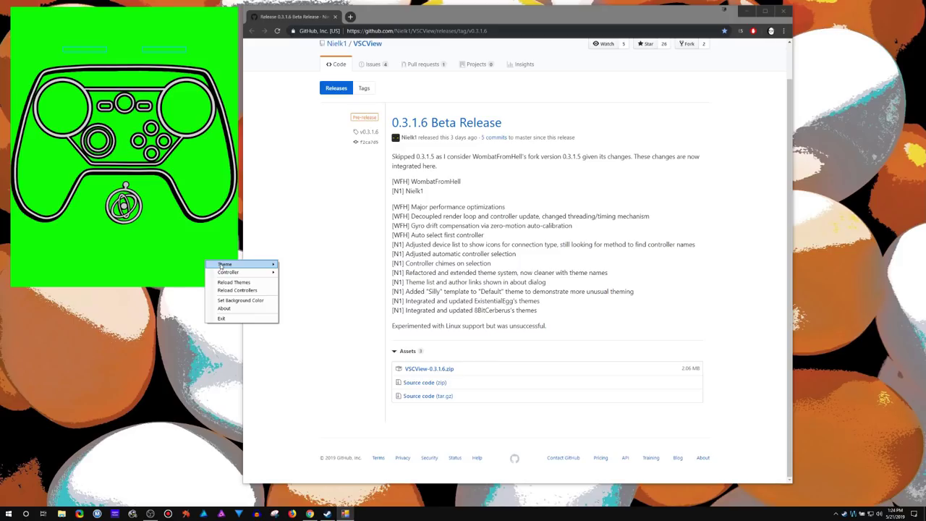
mouse_move(222, 266)
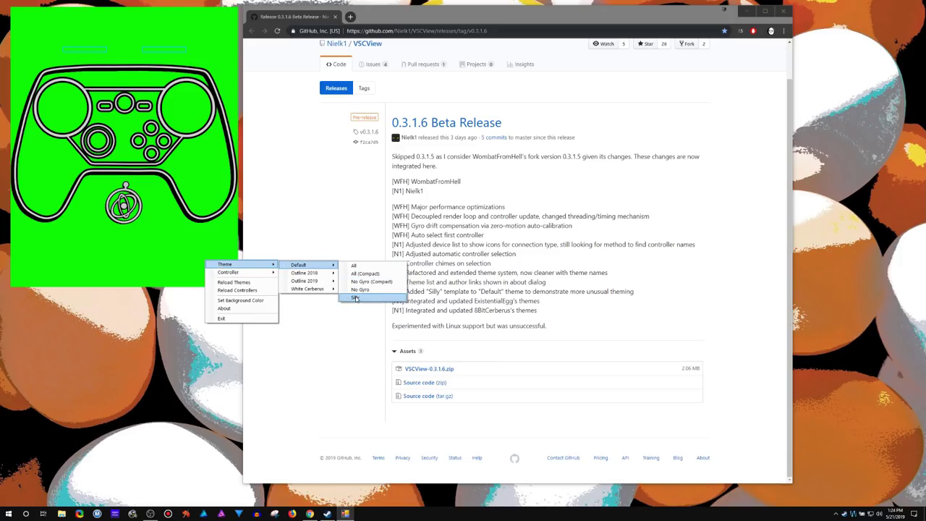
mouse_move(299, 290)
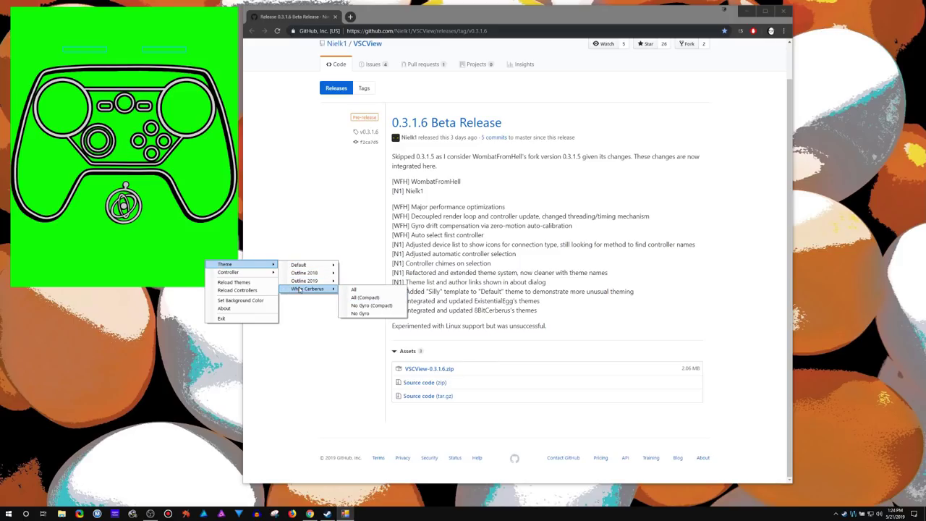
click(354, 290)
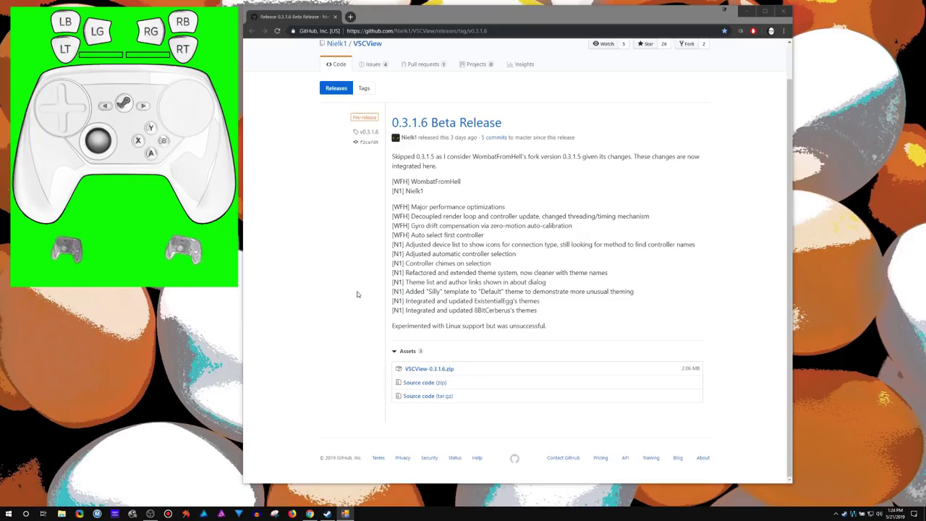
Bring Chrome forward and read the release notes about integrated themes
click(528, 346)
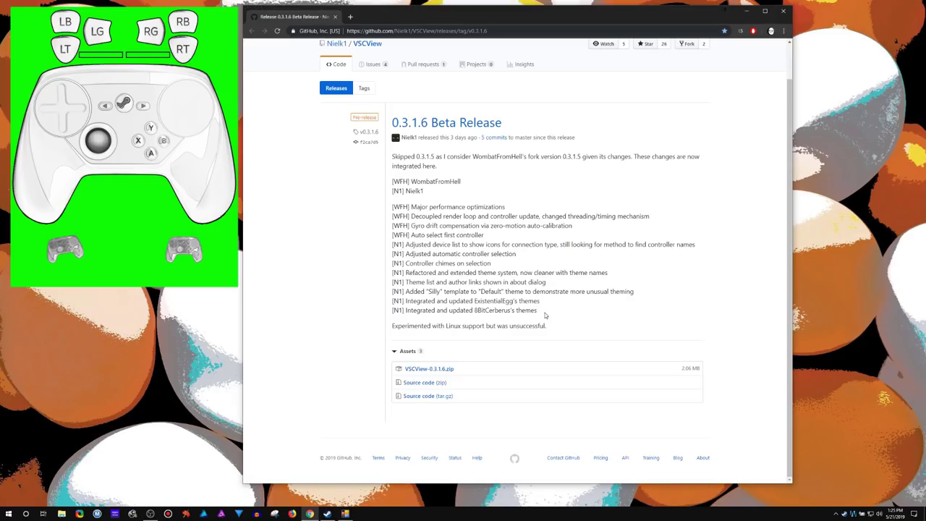
drag(543, 315, 396, 303)
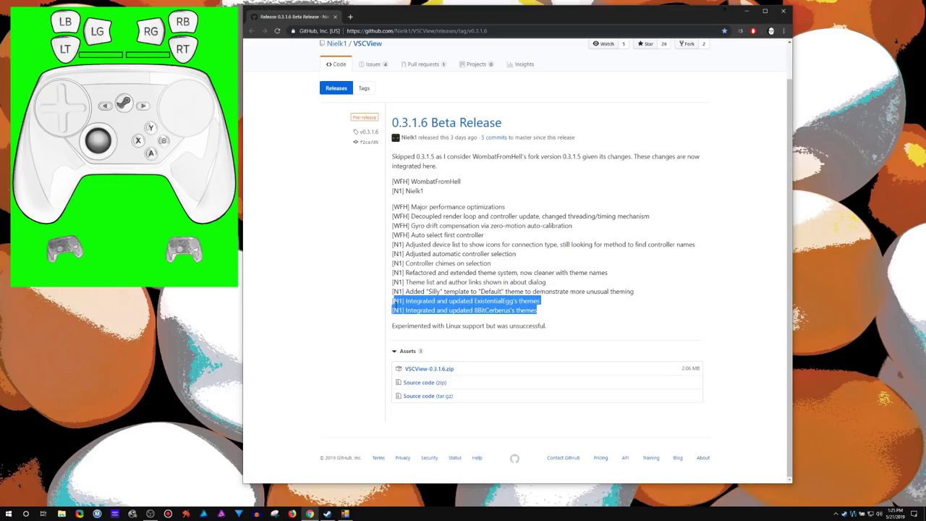
click(394, 302)
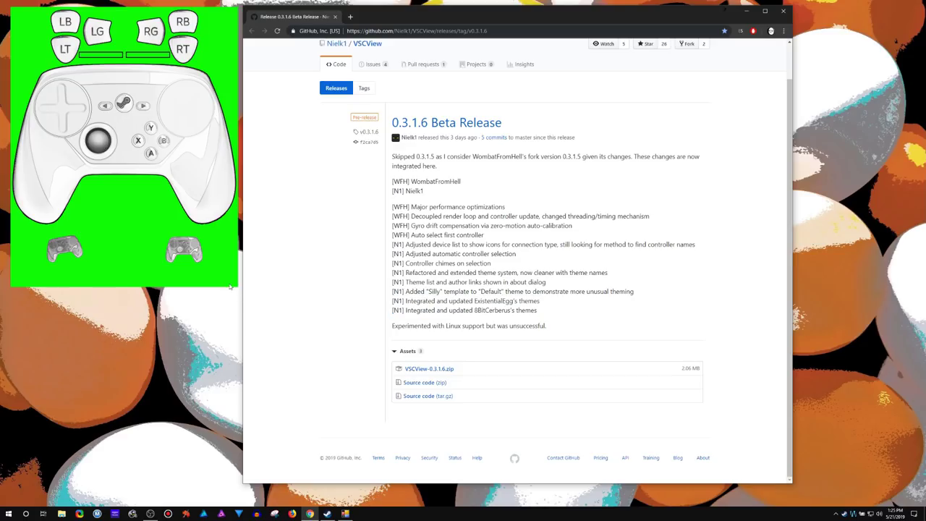
Apply the Outline 2019 theme's gyro variant to the overlay
right_click(217, 270)
mouse_move(239, 273)
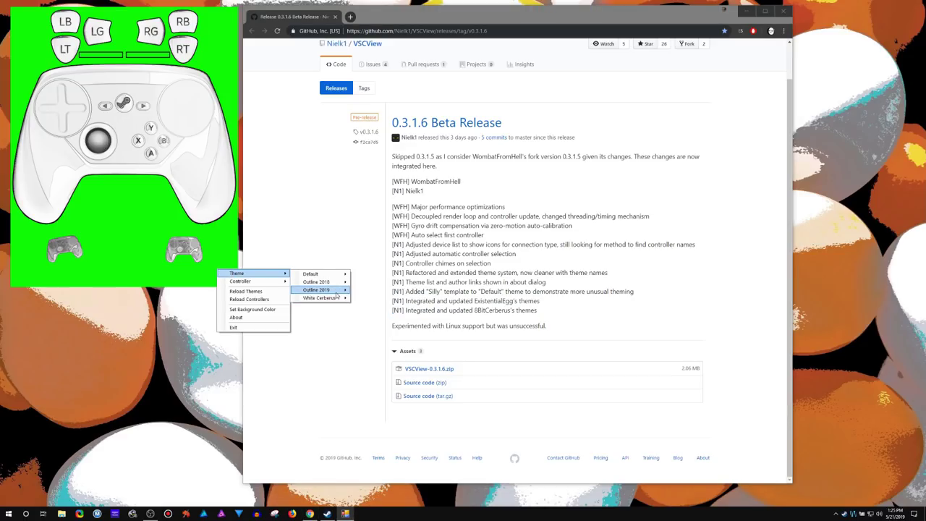
mouse_move(318, 289)
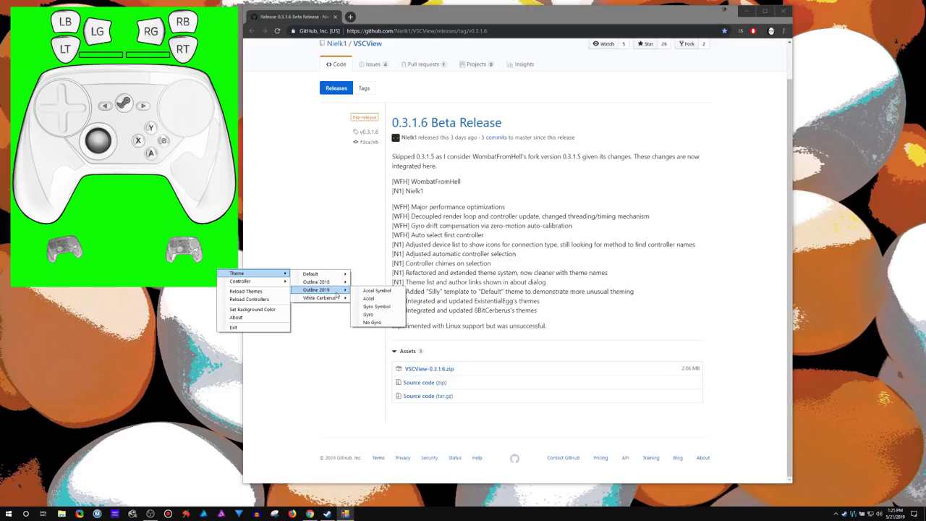
click(369, 314)
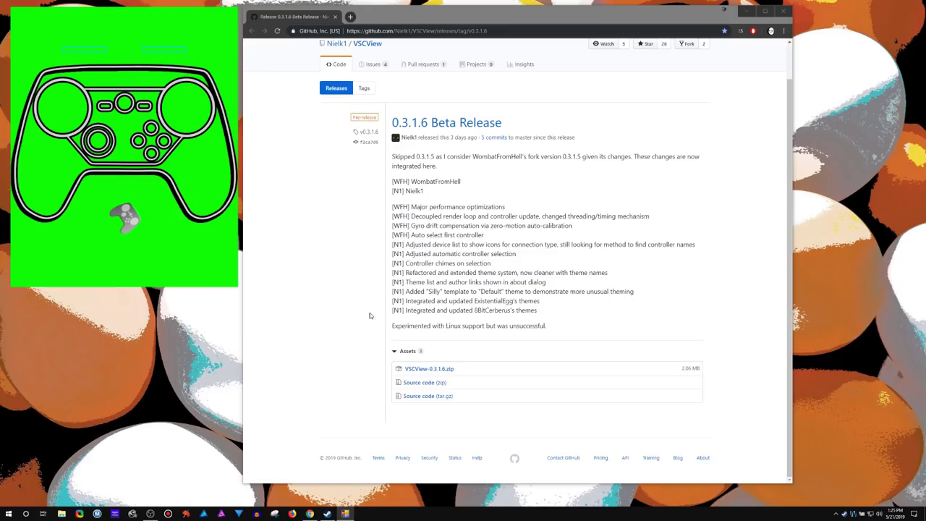
Confirm Outline 2019 Gyro Symbol on the overlay and minimize the Chrome window
right_click(205, 272)
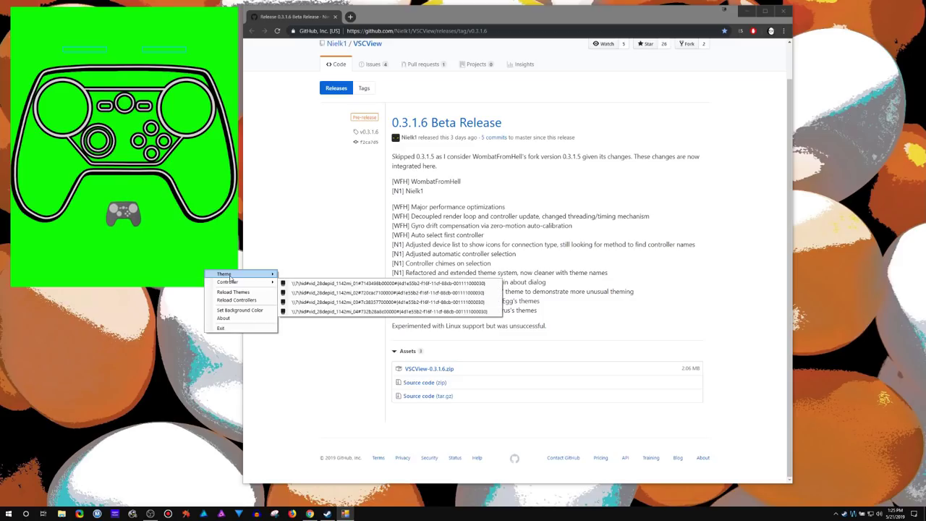
mouse_move(230, 275)
mouse_move(322, 290)
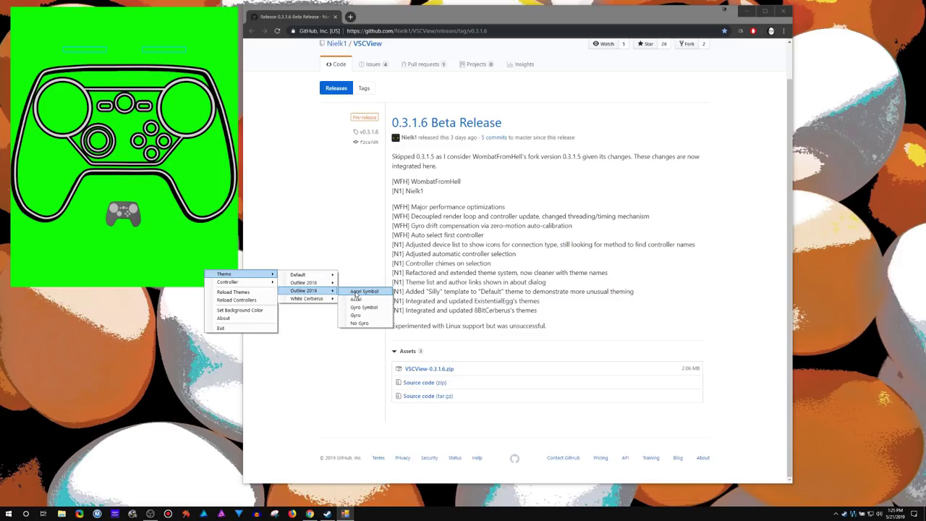
click(364, 307)
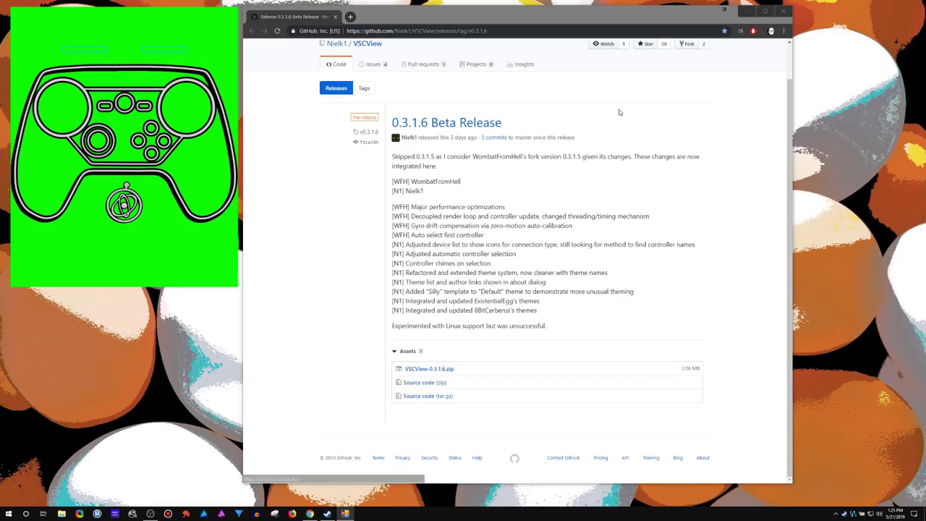
click(746, 13)
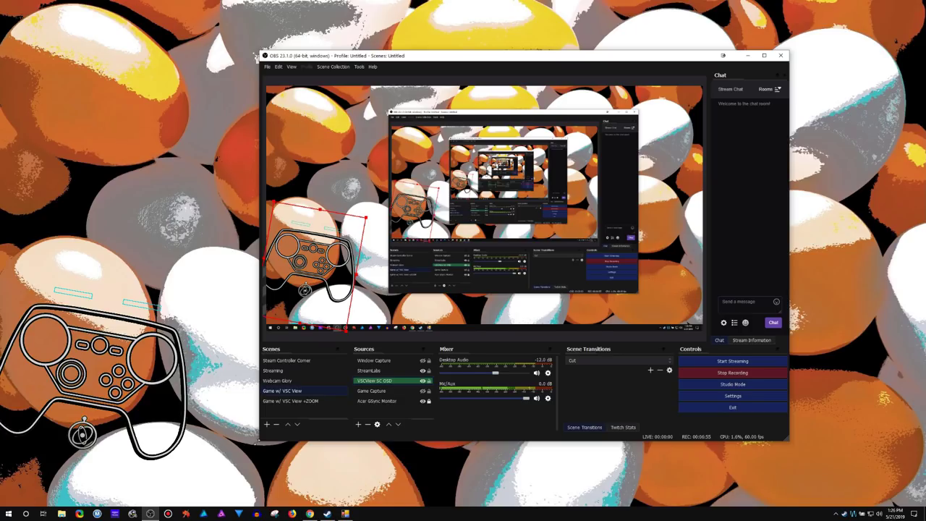
Enlarge OBS and confirm VSCView SC OSD captures the [VSCView.exe]: VSCView window
drag(259, 440, 269, 458)
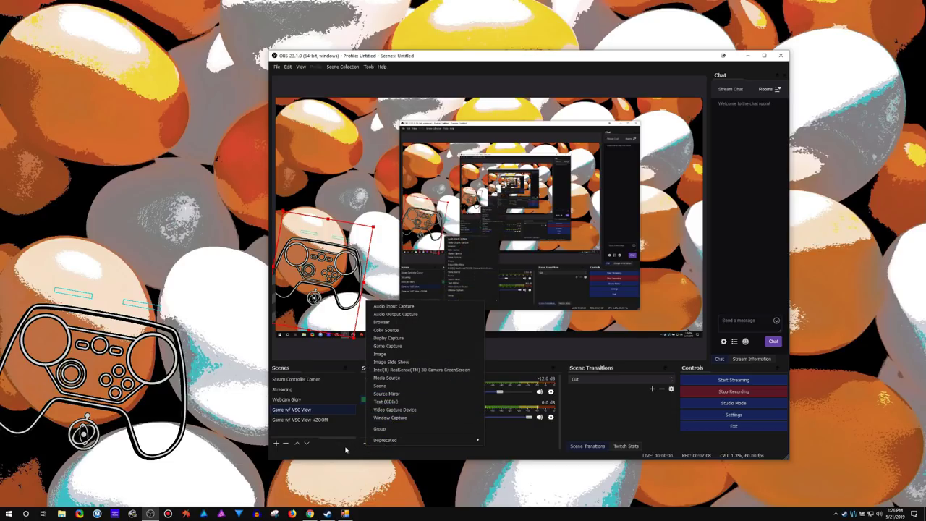
click(345, 450)
double_click(396, 402)
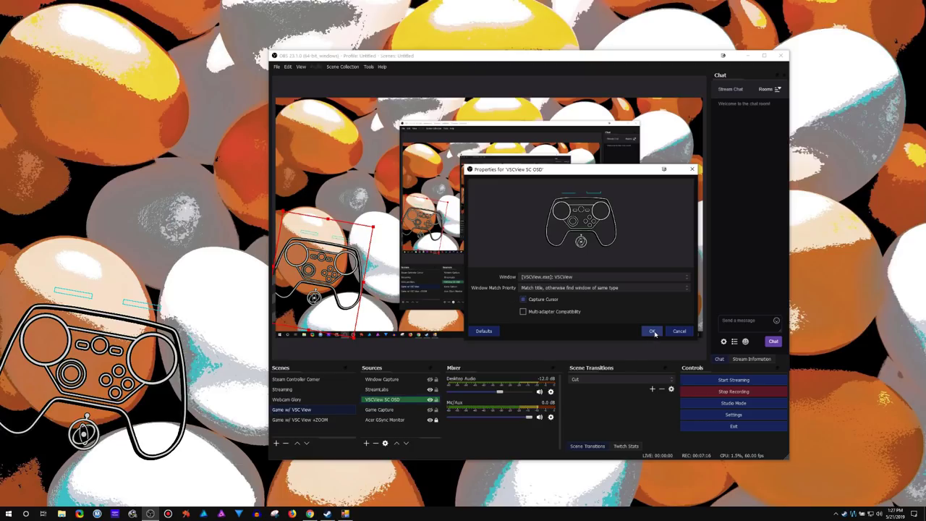
click(653, 331)
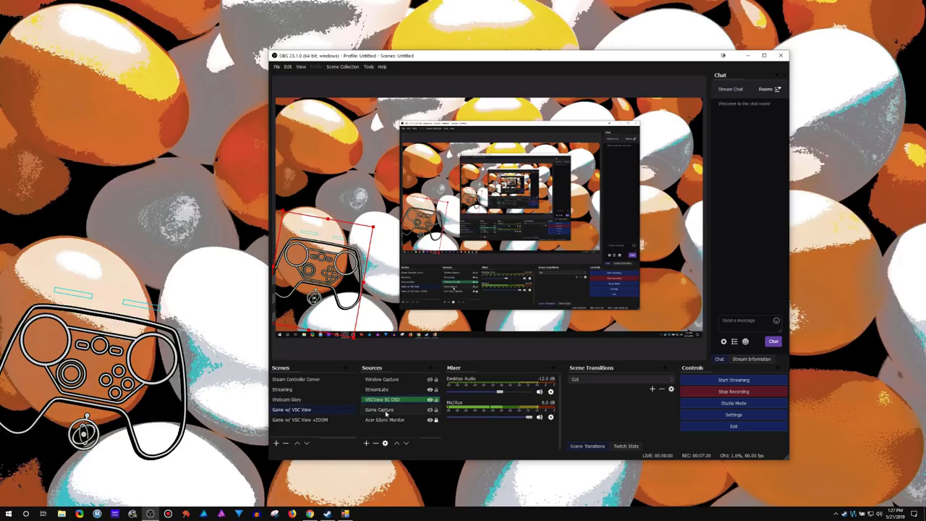
In VSCView SC OSD's Filters, disable Color Key and enable Chroma Key
right_click(388, 402)
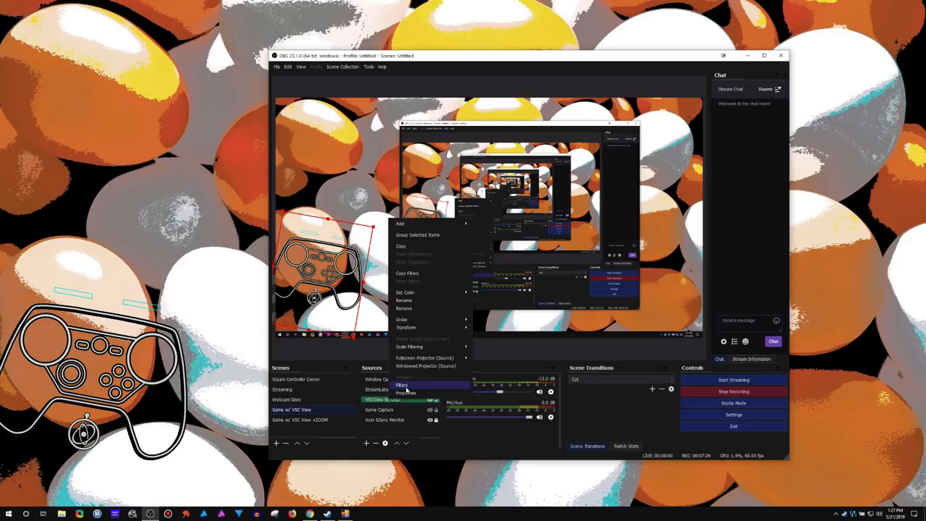
click(402, 385)
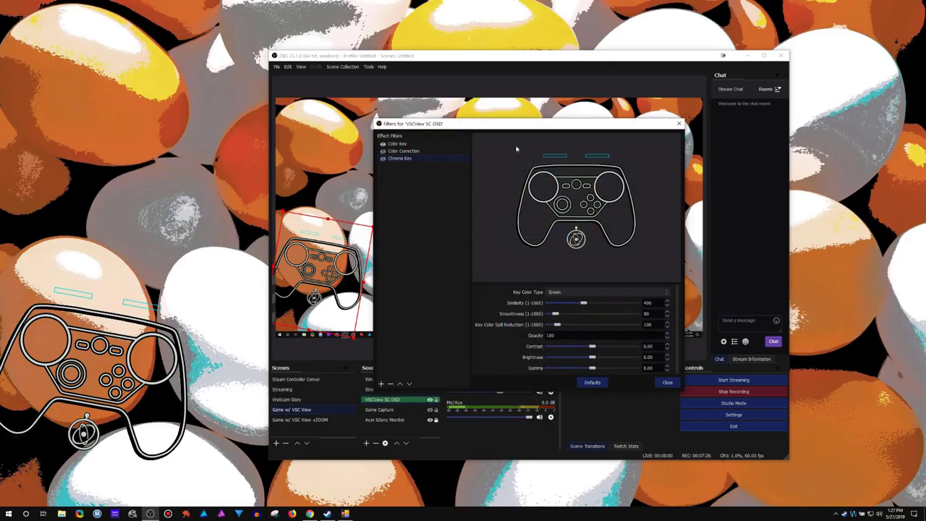
drag(520, 127, 622, 111)
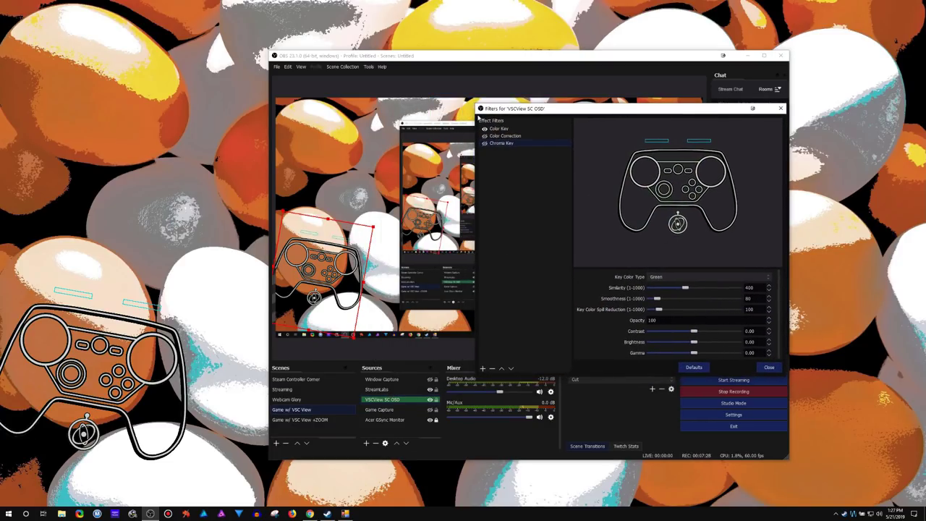
click(485, 129)
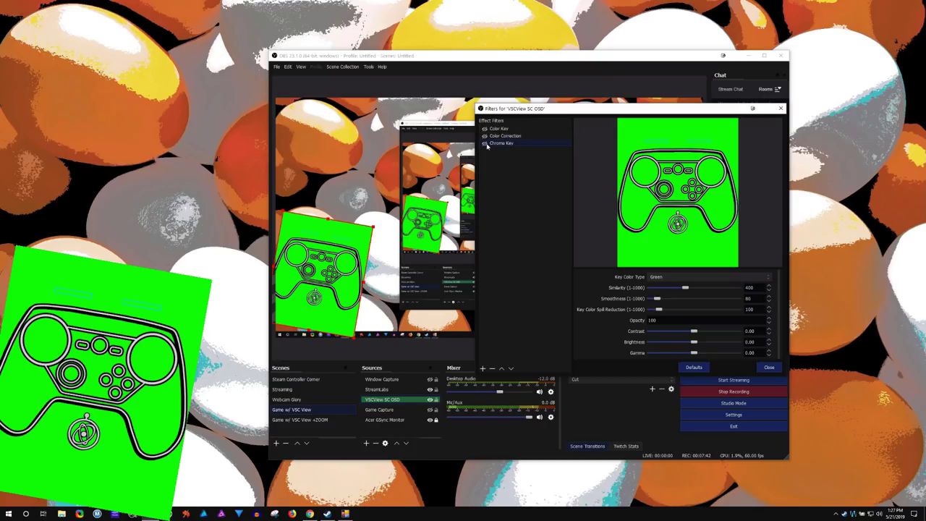
click(485, 143)
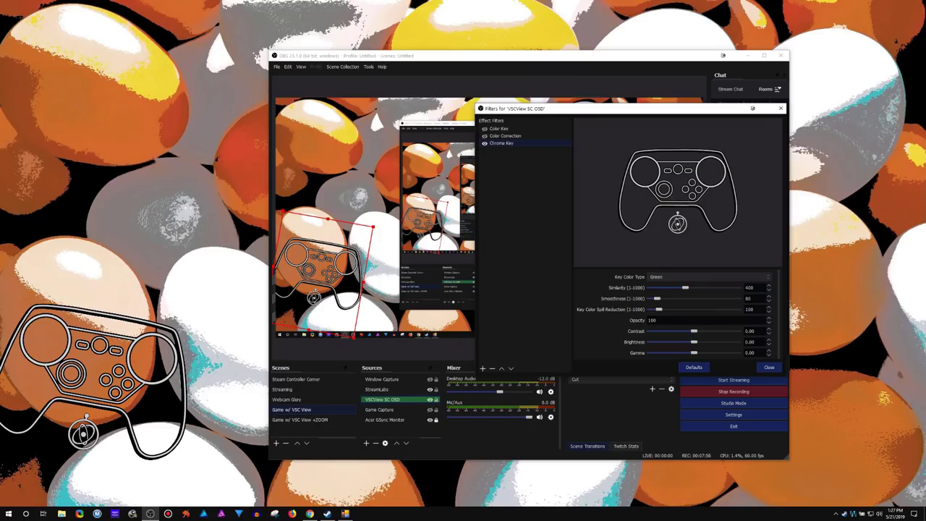
Swap the overlay's keying back to Color Key instead of Chroma Key, then switch to VSCView
key(alt+Tab)
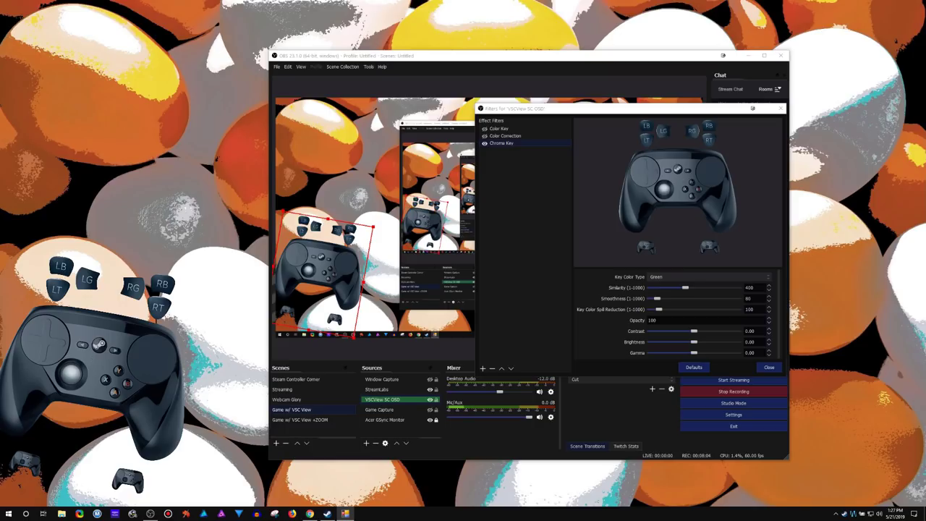
click(484, 144)
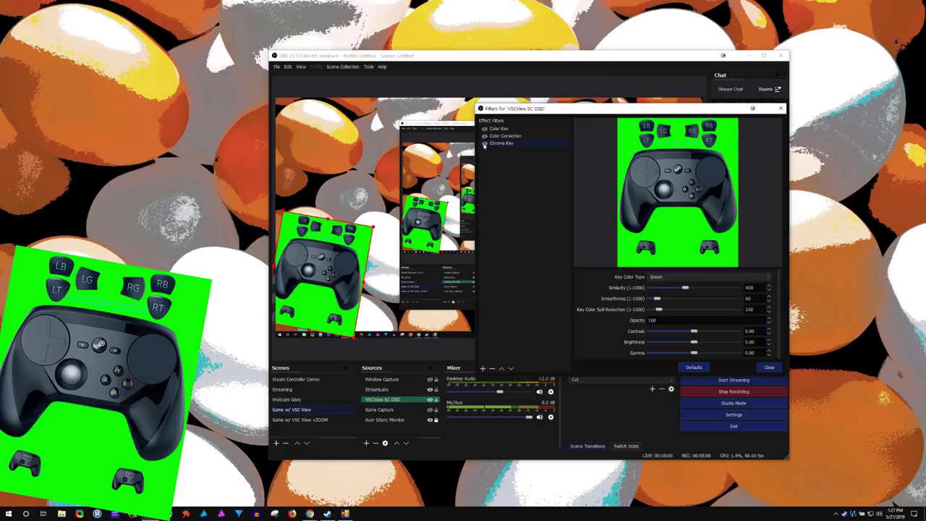
click(485, 129)
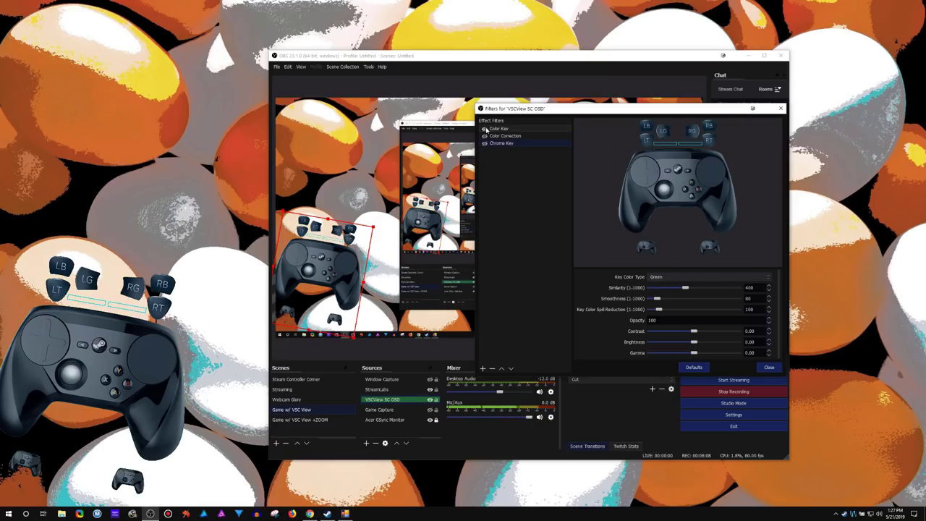
click(330, 241)
right_click(329, 241)
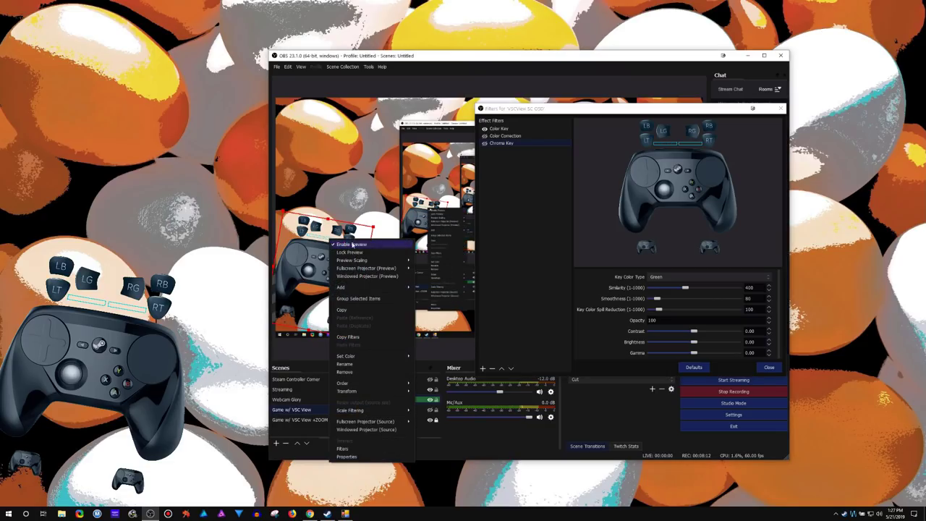
click(527, 246)
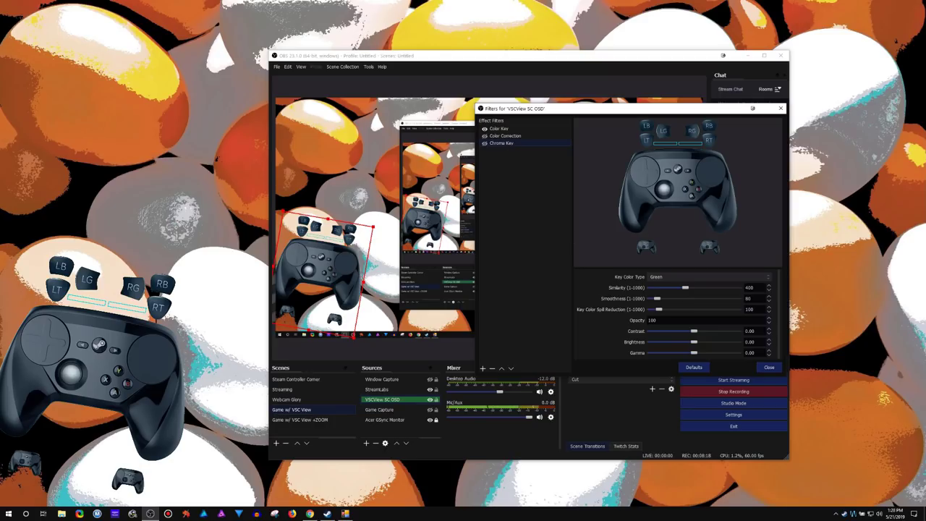
click(81, 402)
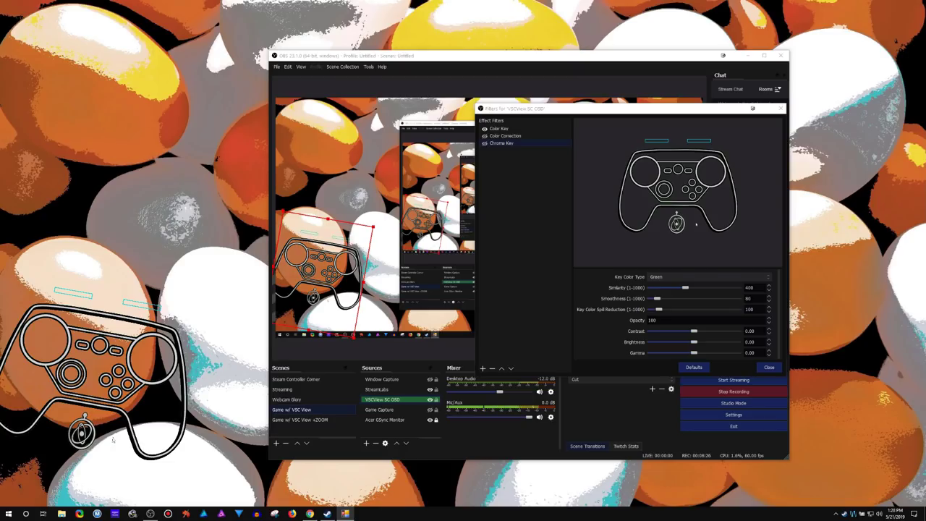
Tweak Chroma Key: smoothness to 1, test similarity values, spill reduction between 1 and 996
click(500, 144)
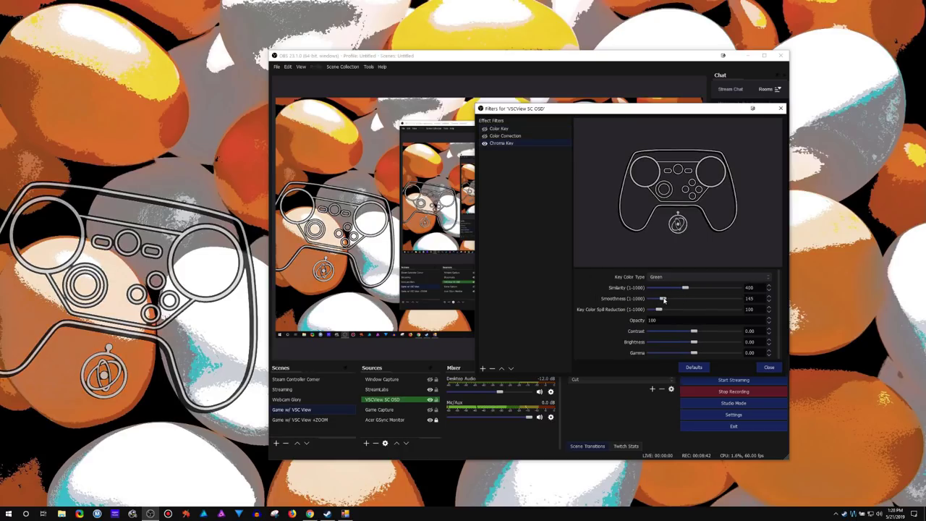
drag(656, 298, 724, 311)
mouse_move(669, 289)
mouse_down()
mouse_move(680, 289)
mouse_move(670, 289)
mouse_up()
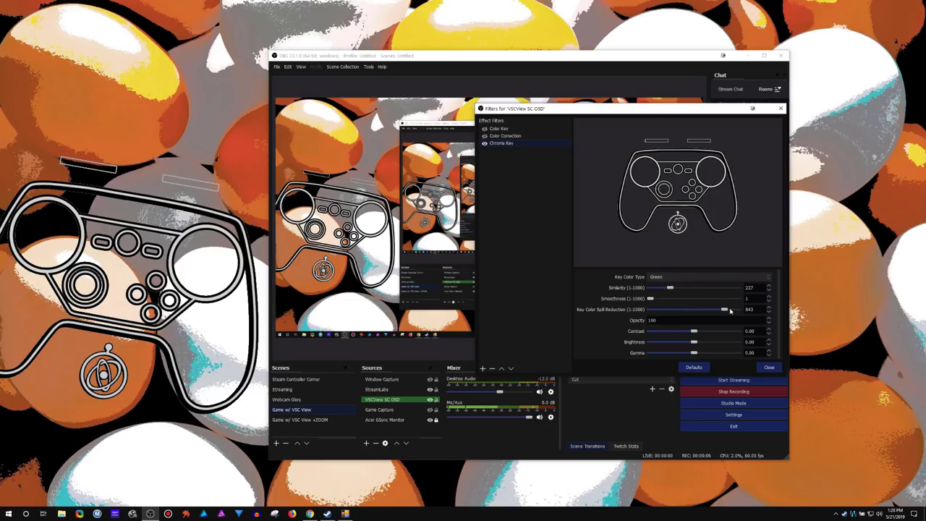
drag(723, 310, 649, 309)
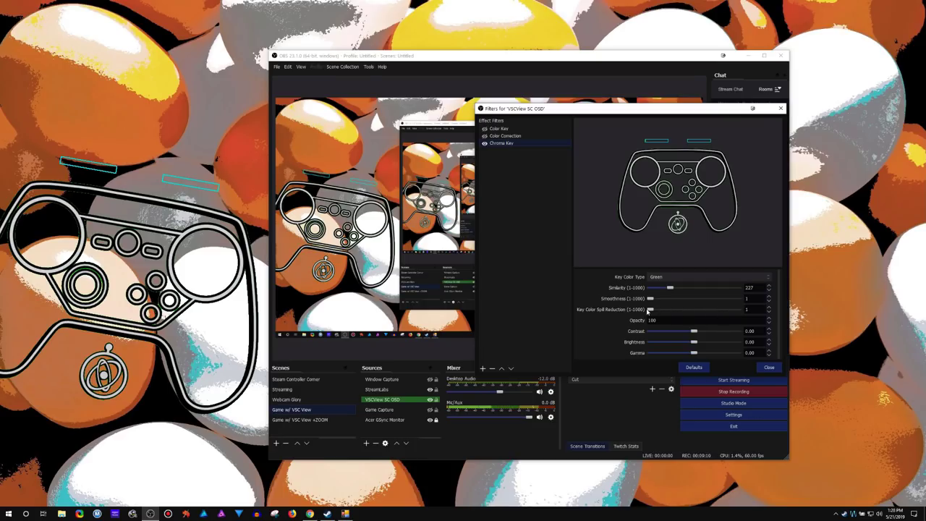
mouse_move(649, 309)
mouse_down()
mouse_move(737, 311)
mouse_move(653, 311)
mouse_up()
Enable Color Key, disable Chroma Key, and select Color Key's settings
click(485, 129)
click(485, 144)
click(524, 129)
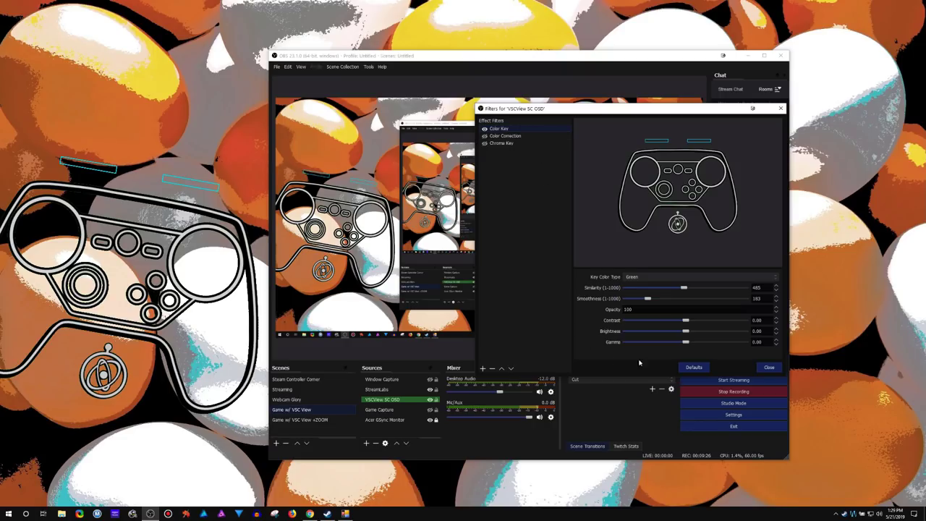
Try fading the overlay with the Color Correction opacity slider, restore it to 100, and close the filters
click(513, 136)
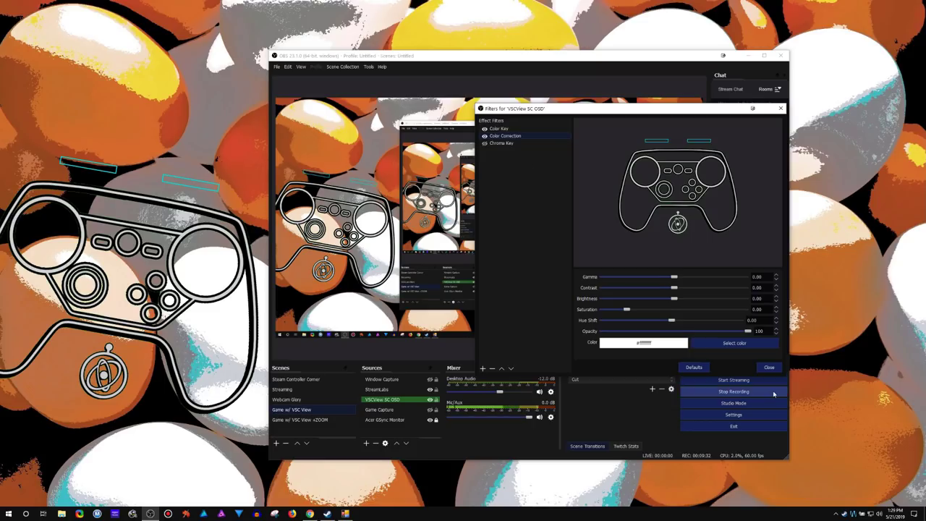
click(482, 369)
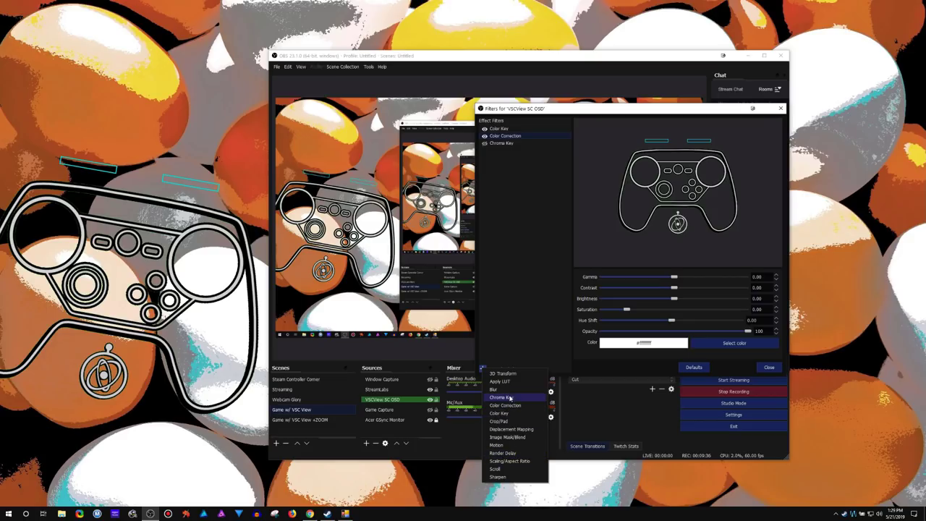
click(519, 332)
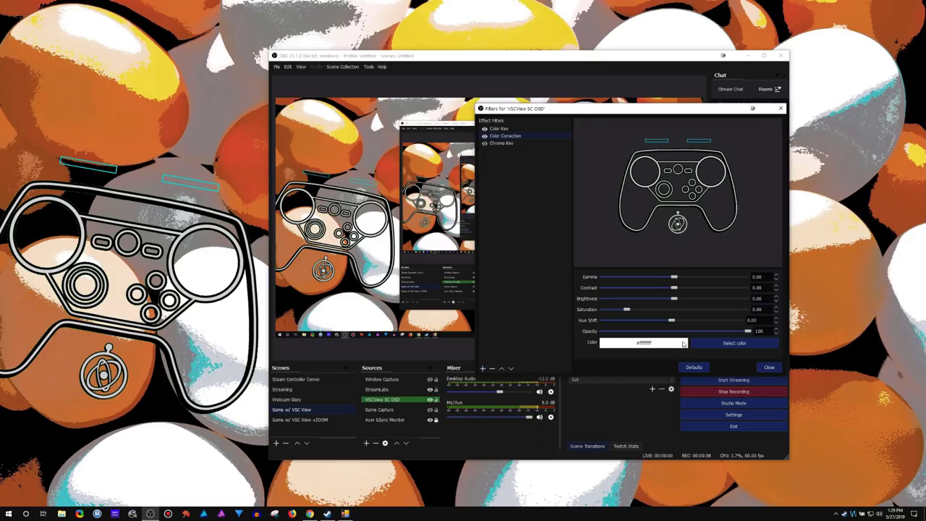
drag(749, 331, 690, 331)
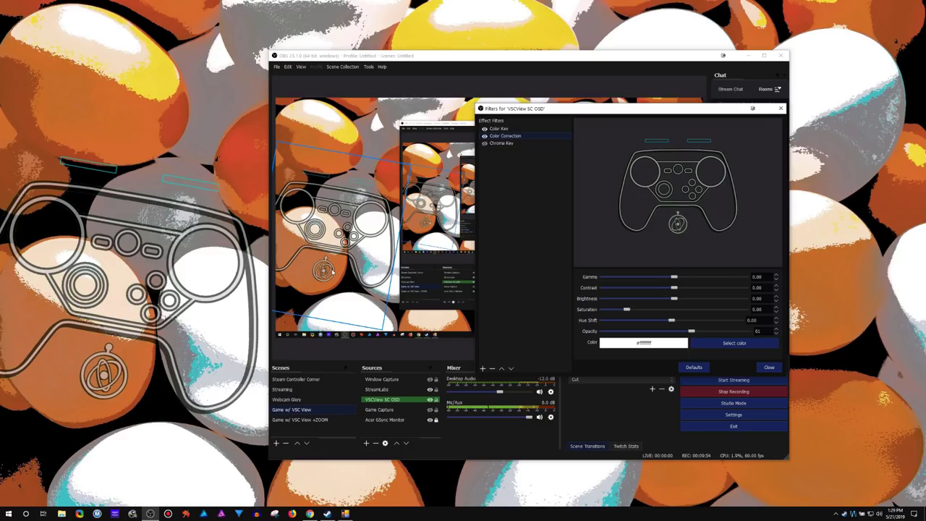
drag(690, 330, 776, 331)
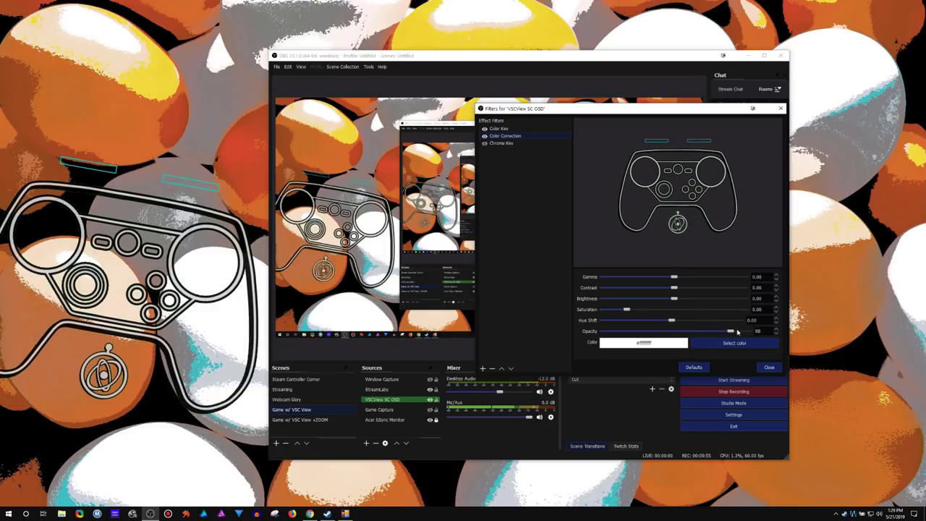
click(777, 368)
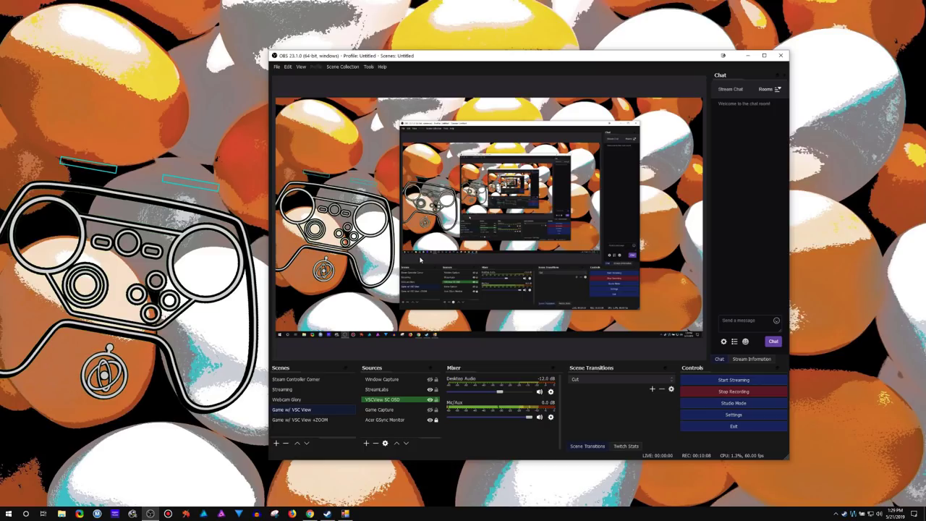
Move the OBS window off the right edge of the screen, leaving the transparent controller overlay
drag(419, 64, 925, 22)
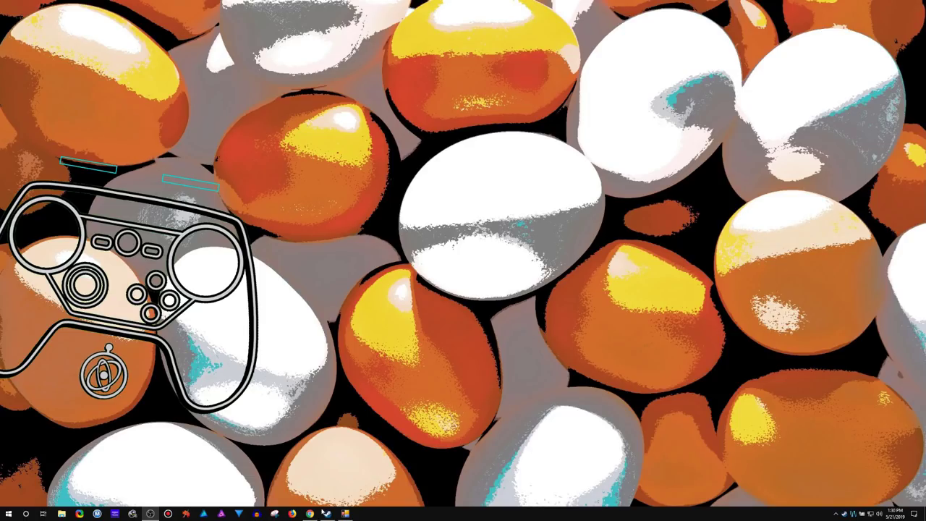
Bring up the browser showing the GitHub VSCView 0.3.1.6 Beta Release page
click(310, 513)
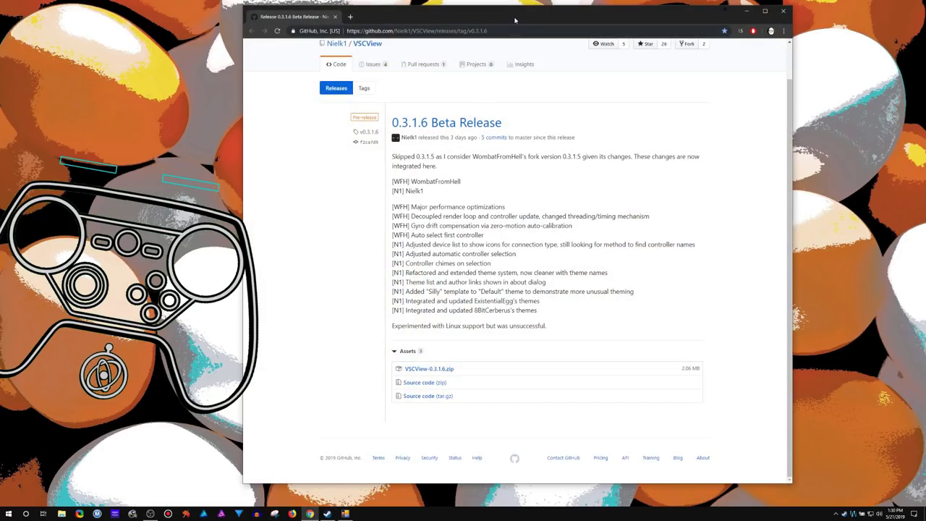
drag(516, 18, 547, 18)
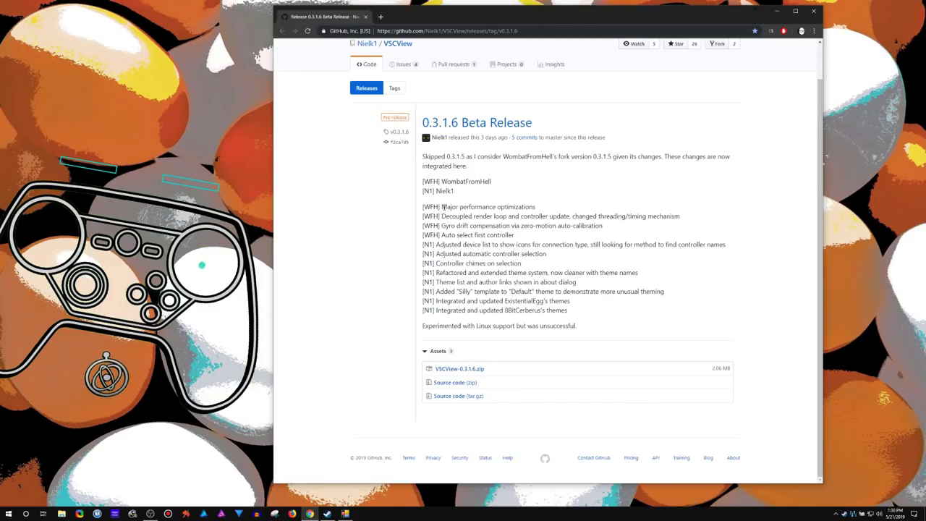
scroll(457, 207, up, 1)
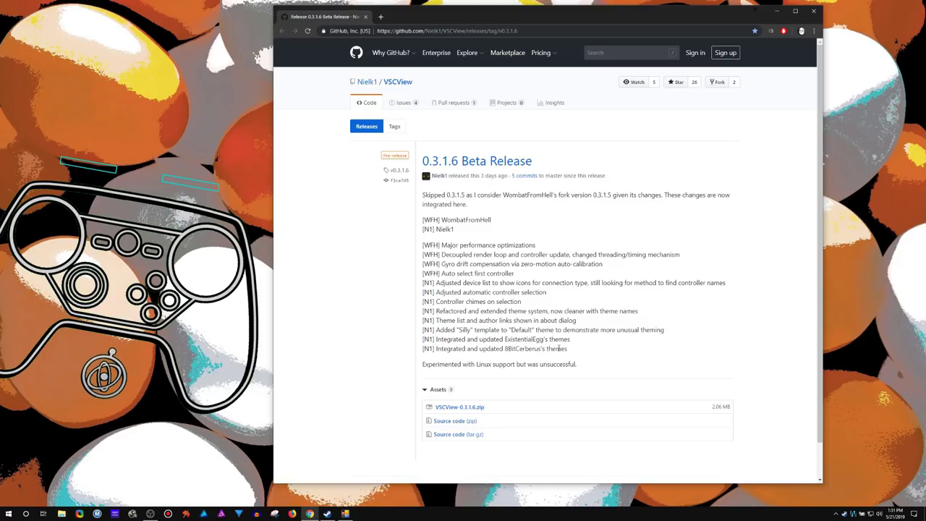
scroll(464, 153, down, 1)
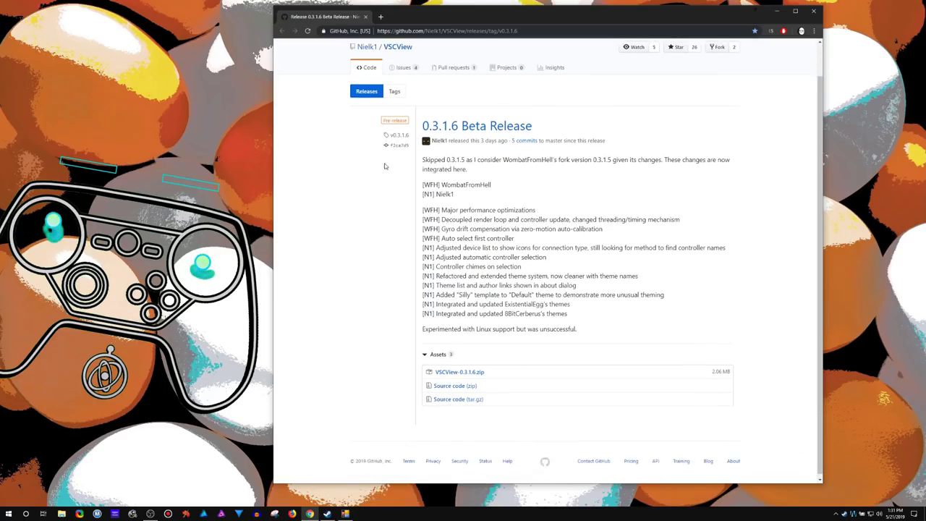
scroll(464, 154, up, 1)
scroll(434, 188, down, 1)
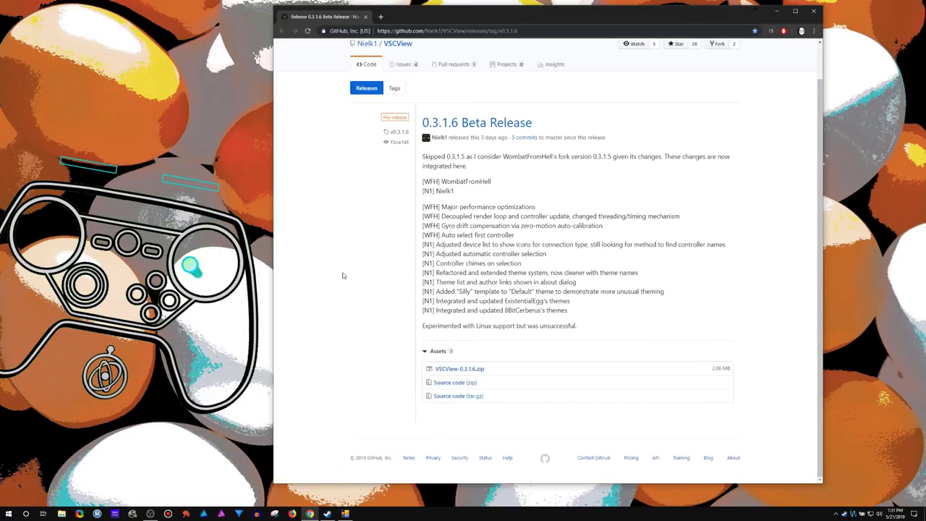